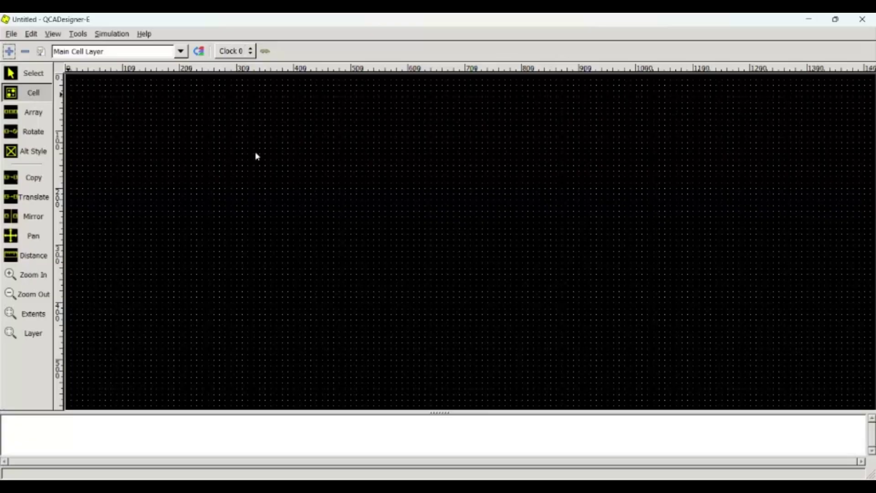
- Place ten QCA cells in a cross-shaped cluster
{"action": "left_click", "coordinate": [452, 181]}
{"action": "left_click", "coordinate": [454, 200]}
{"action": "left_click", "coordinate": [455, 222]}
{"action": "left_click", "coordinate": [464, 189]}
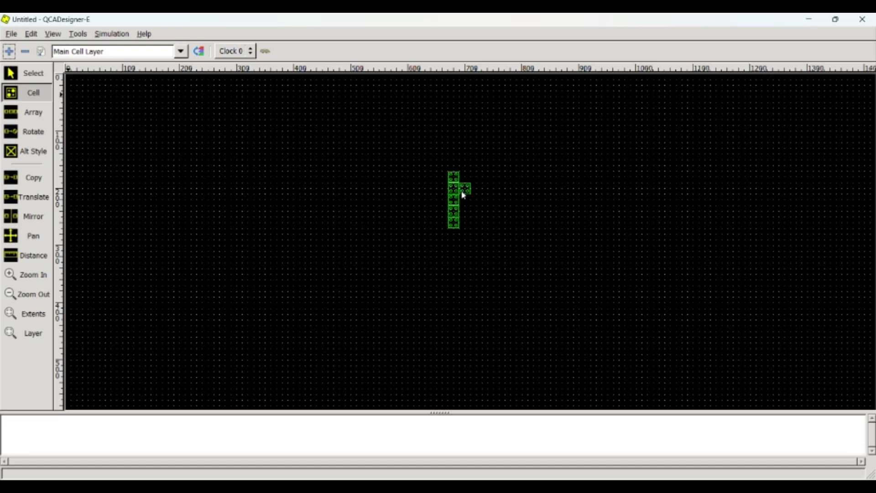
{"action": "left_click", "coordinate": [467, 211]}
{"action": "left_click", "coordinate": [476, 189]}
{"action": "left_click", "coordinate": [476, 202]}
{"action": "left_click", "coordinate": [442, 199]}
{"action": "left_click", "coordinate": [442, 212]}
{"action": "left_click", "coordinate": [431, 200]}
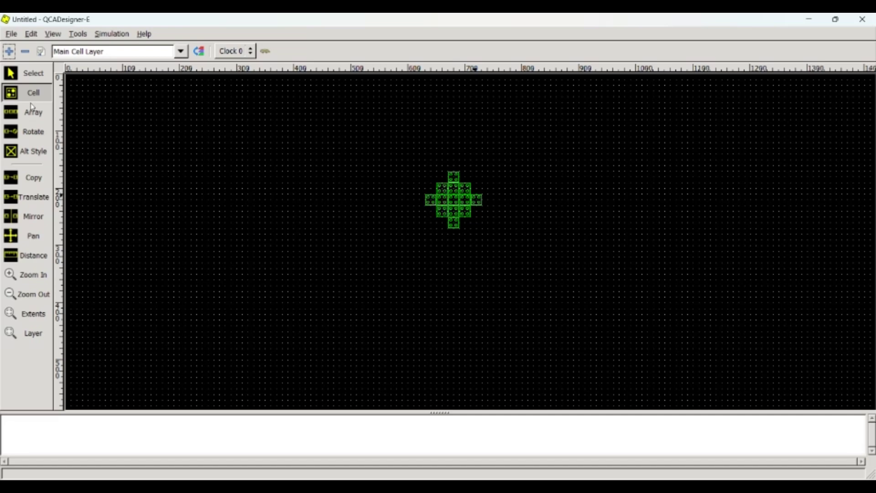
- Assign five selected cells of the cluster to Clock 1
{"action": "key", "text": "Escape"}
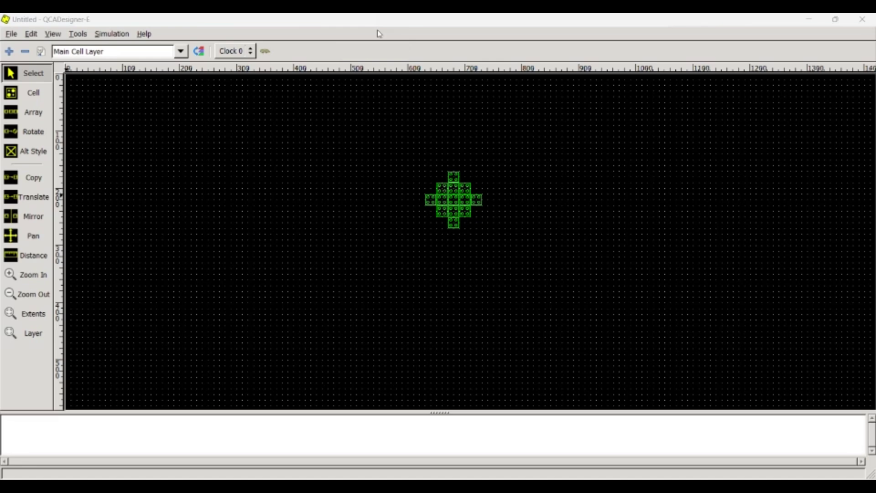
{"action": "left_click", "coordinate": [443, 197]}
{"action": "left_click", "coordinate": [464, 200], "text": "shift"}
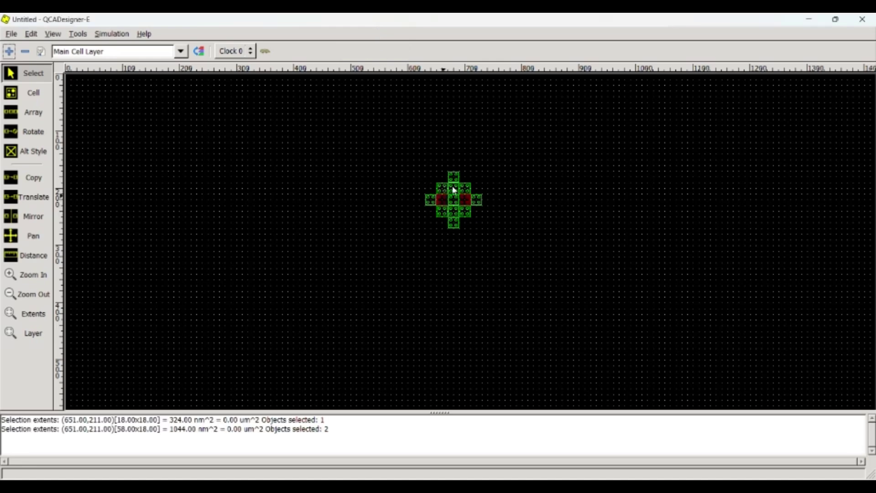
{"action": "left_click", "coordinate": [454, 212], "text": "shift"}
{"action": "left_click", "coordinate": [478, 204], "text": "shift"}
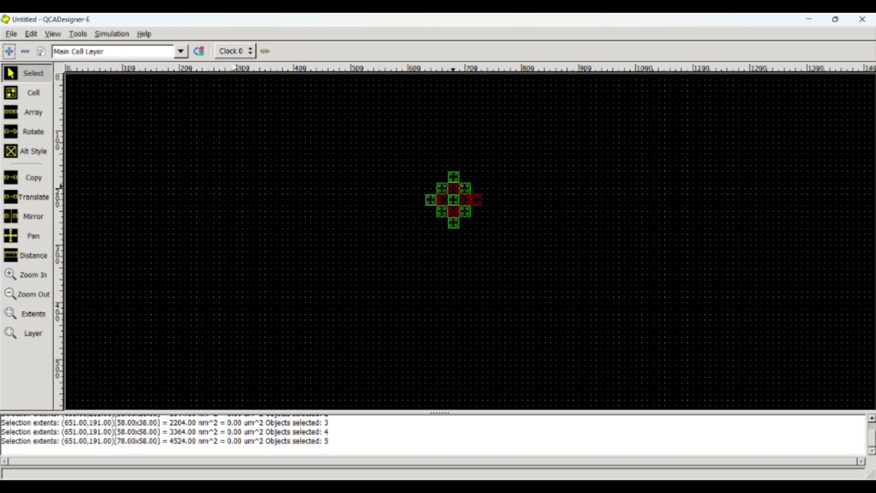
{"action": "left_click", "coordinate": [251, 51]}
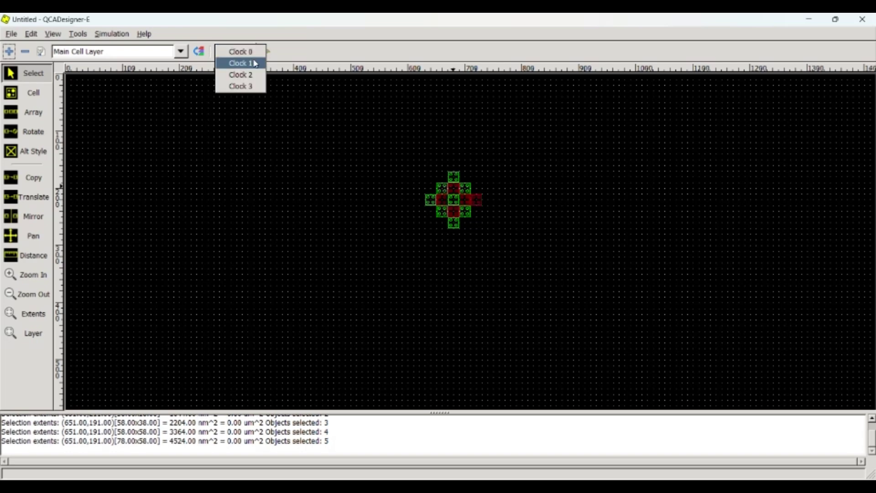
{"action": "left_click", "coordinate": [255, 63]}
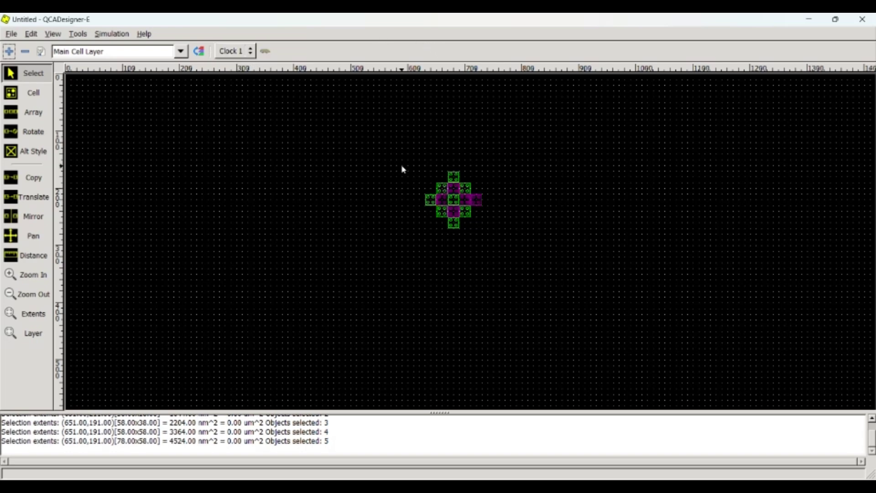
{"action": "left_click", "coordinate": [428, 201]}
- Make the leftmost and top cells input cells A and B
{"action": "double_click", "coordinate": [429, 200]}
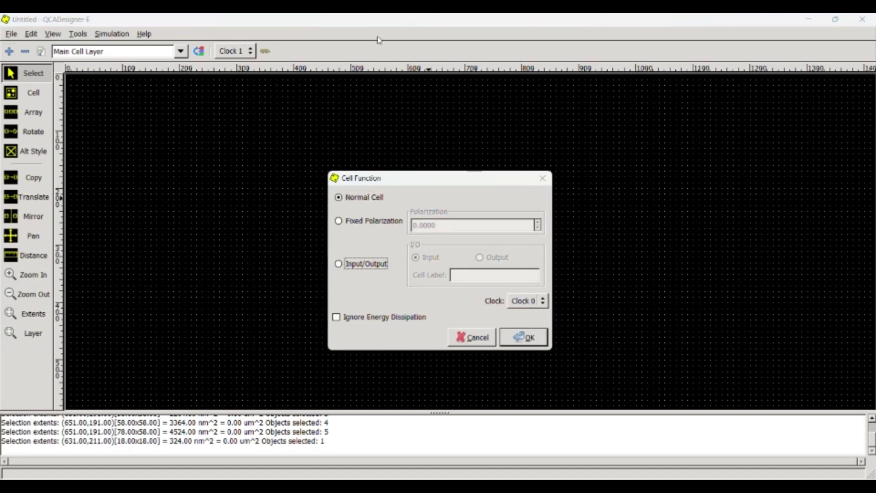
{"action": "key", "text": "space"}
{"action": "type", "text": "A"}
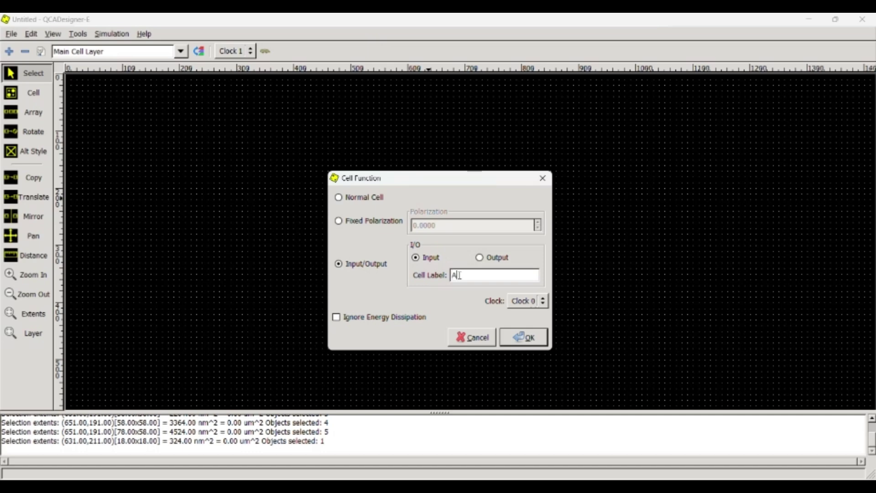
{"action": "key", "text": "Return"}
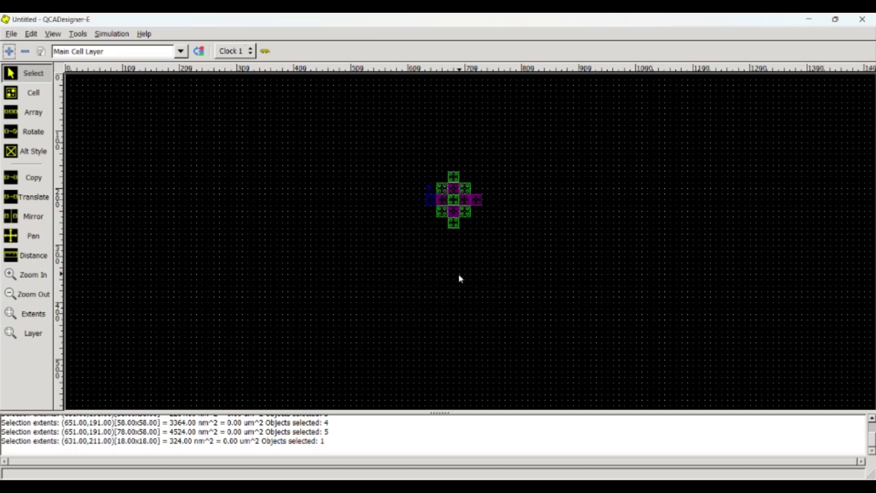
{"action": "double_click", "coordinate": [453, 176]}
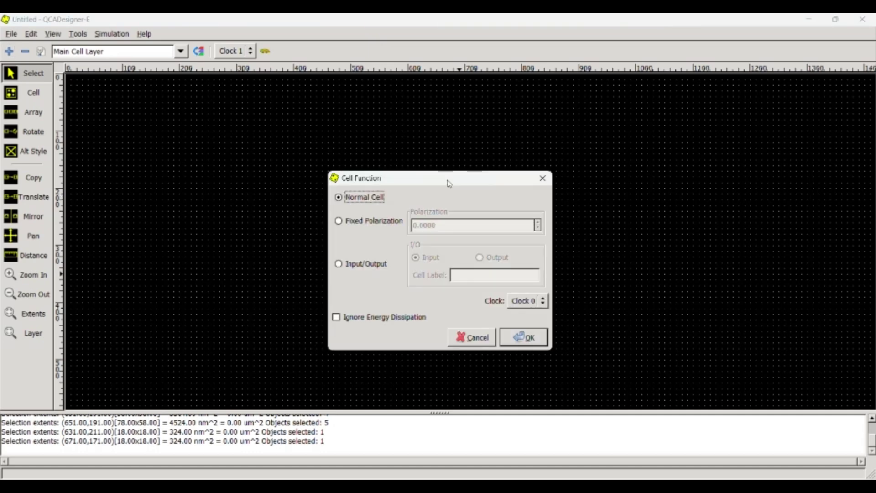
{"action": "left_click", "coordinate": [339, 265]}
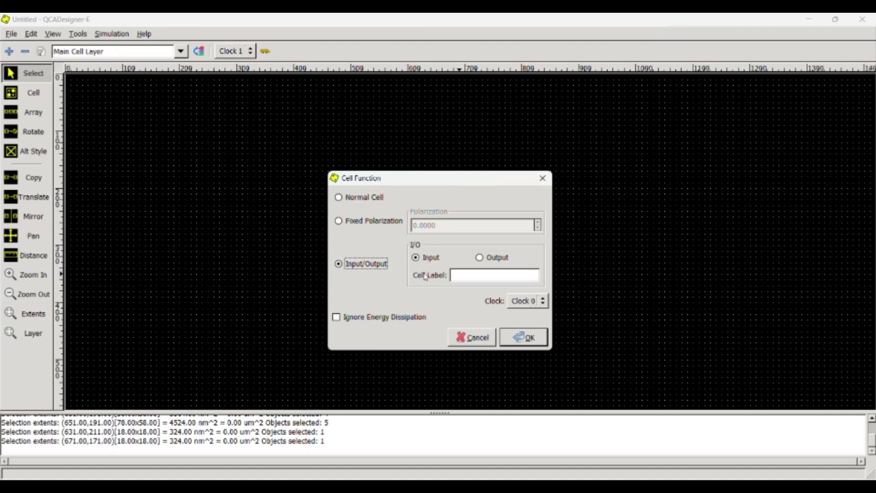
{"action": "left_click", "coordinate": [464, 276]}
{"action": "type", "text": "B"}
{"action": "key", "text": "Return"}
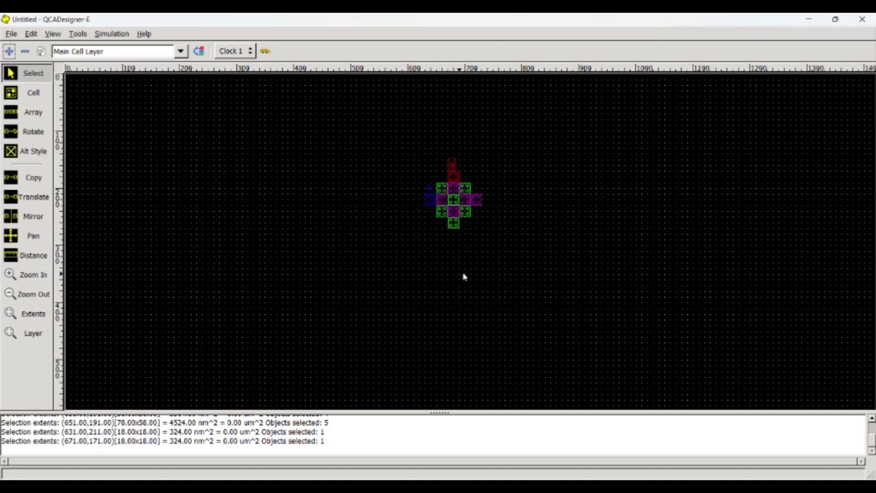
- Make the bottom cell an input cell
{"action": "double_click", "coordinate": [454, 223]}
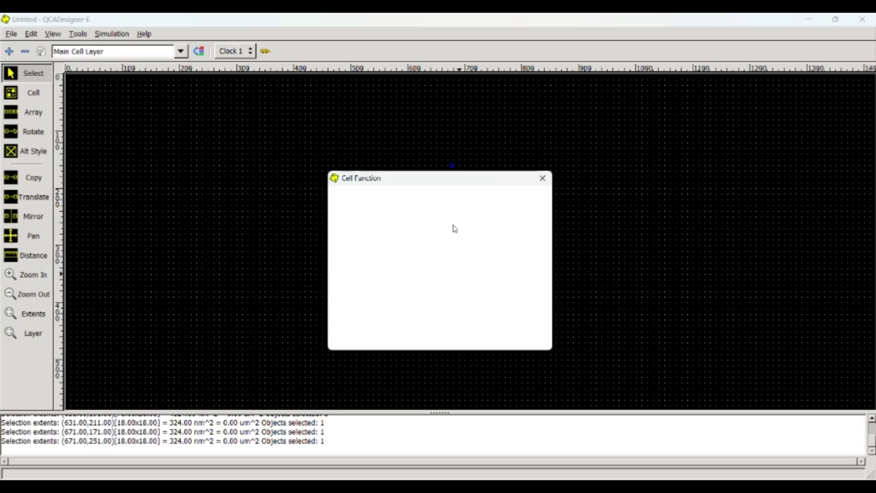
{"action": "left_click", "coordinate": [339, 263]}
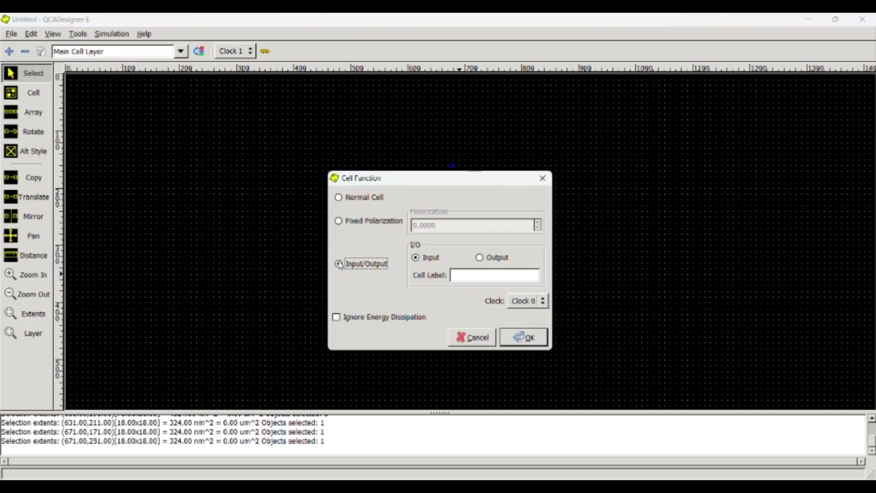
{"action": "left_click", "coordinate": [459, 276]}
{"action": "type", "text": "d"}
{"action": "key", "text": "Return"}
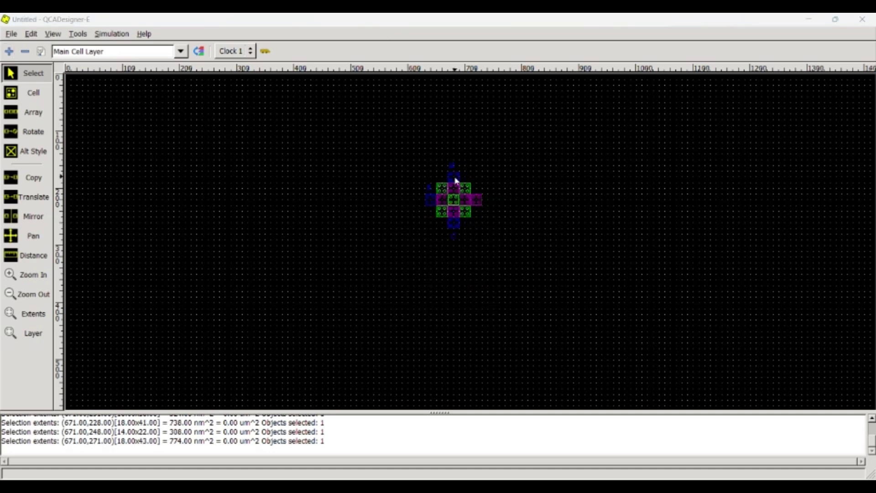
- Make the rightmost cell an output cell labelled XOR
{"action": "double_click", "coordinate": [476, 199]}
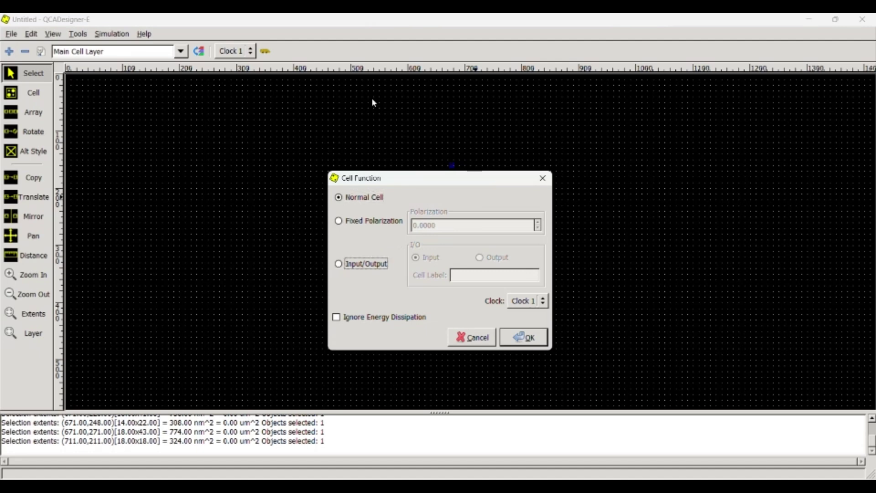
{"action": "key", "text": "space"}
{"action": "left_click", "coordinate": [480, 260]}
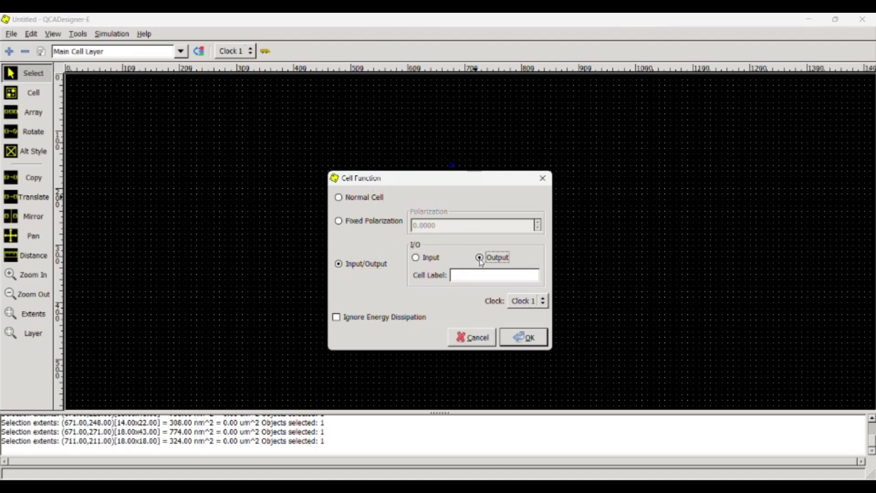
{"action": "left_click", "coordinate": [474, 277]}
{"action": "type", "text": "X"}
{"action": "type", "text": "OR"}
{"action": "left_click", "coordinate": [525, 341]}
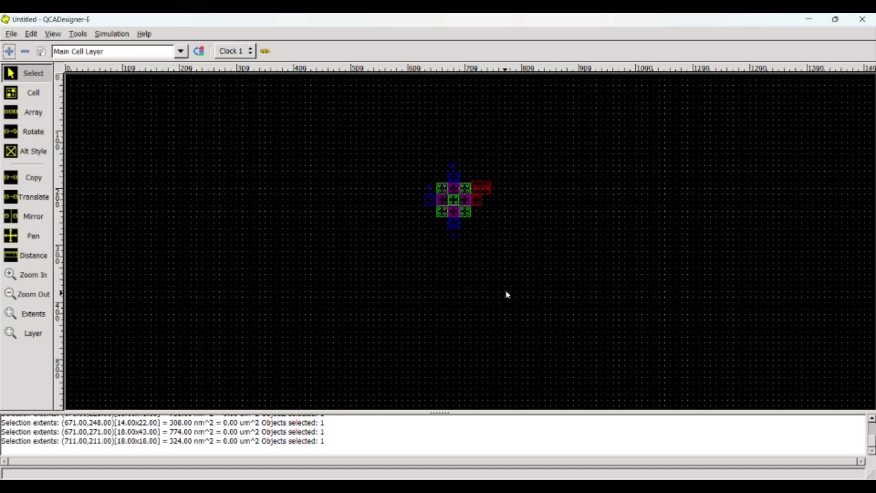
{"action": "left_click", "coordinate": [505, 240]}
- Set the simulation engine to Bistable Approximation
{"action": "left_click", "coordinate": [112, 33]}
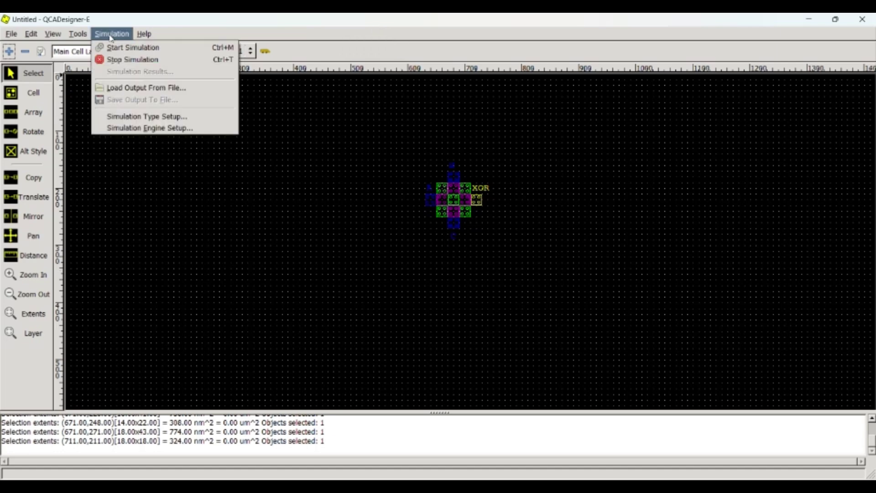
{"action": "left_click", "coordinate": [124, 130]}
{"action": "left_click", "coordinate": [387, 271]}
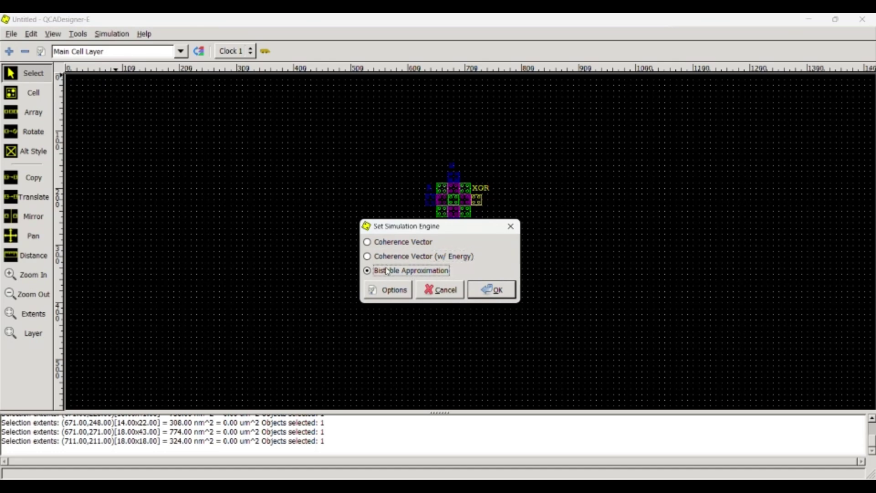
{"action": "left_click", "coordinate": [493, 291]}
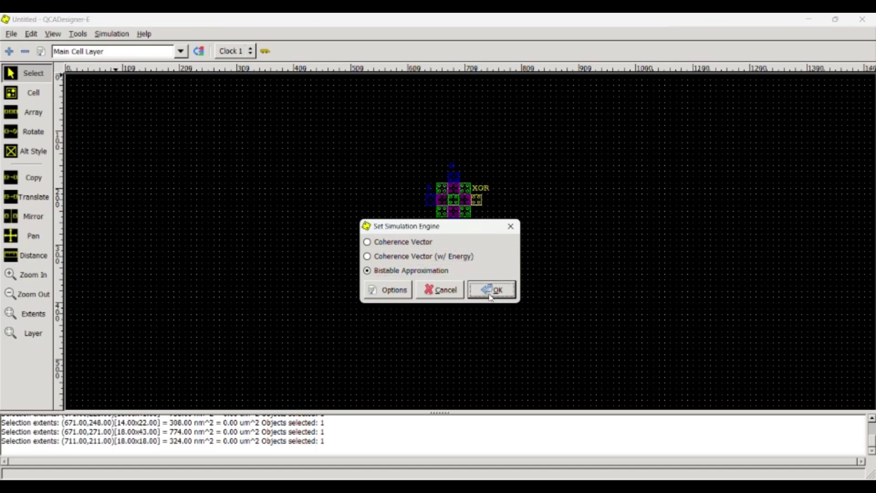
{"action": "left_click", "coordinate": [494, 291]}
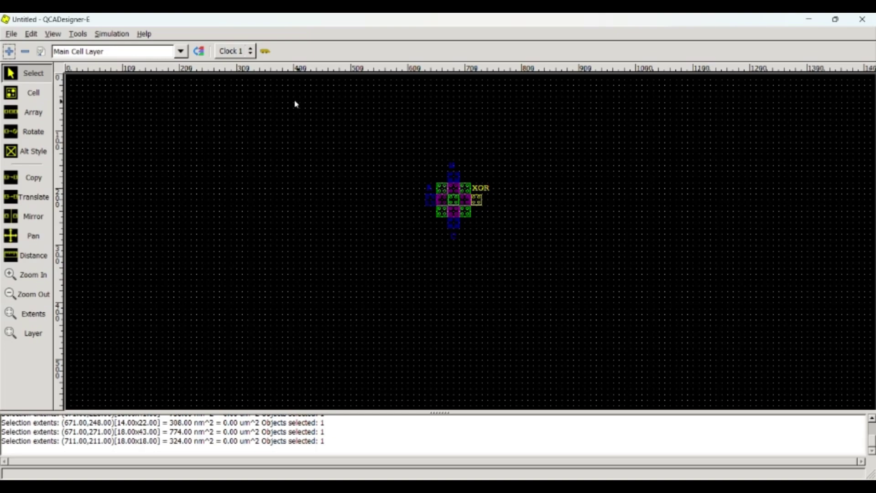
- Run the simulation and zoom the waveforms to roughly 3000–9000
{"action": "left_click", "coordinate": [112, 35]}
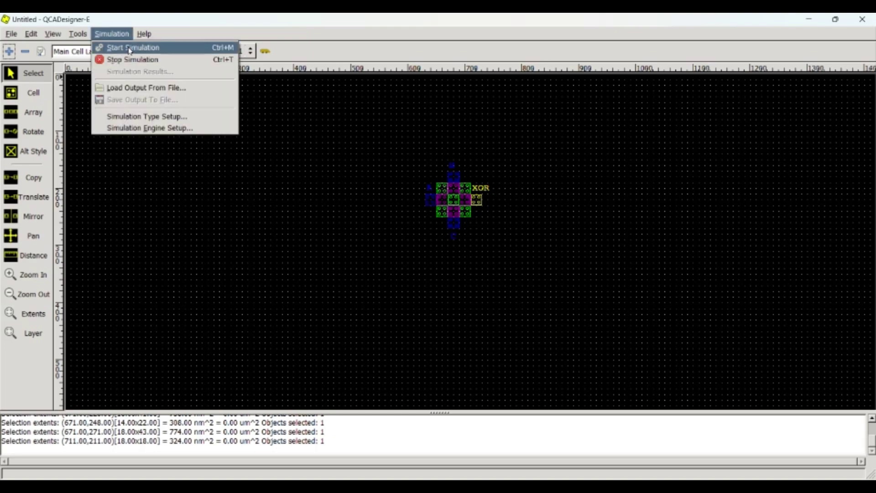
{"action": "left_click", "coordinate": [110, 47]}
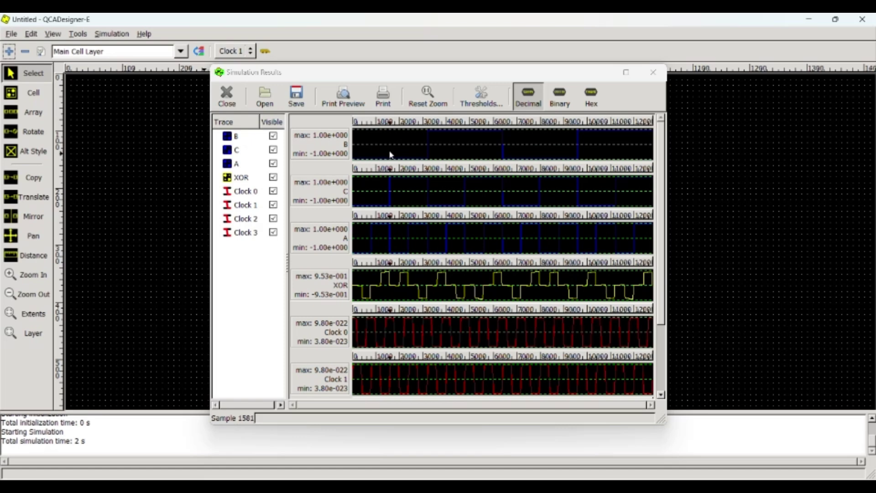
{"action": "left_click_drag", "start_coordinate": [419, 151], "coordinate": [586, 151]}
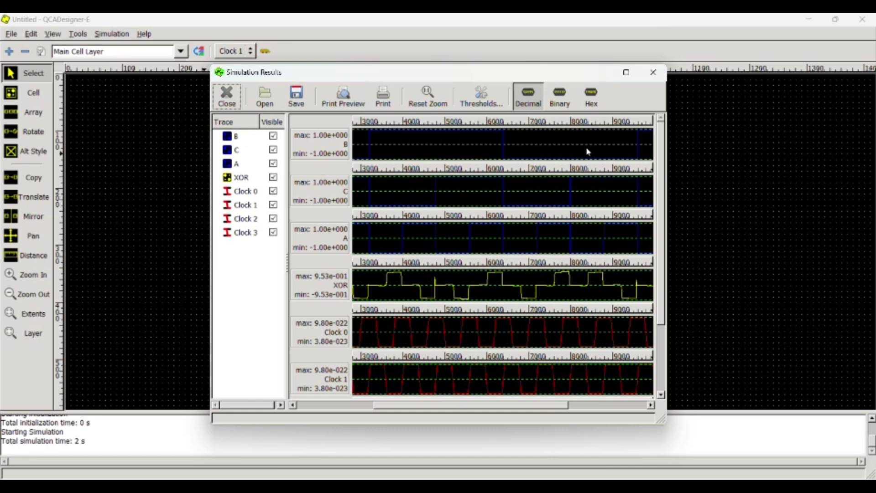
- Close the results and fix input cell C at polarization -1.00
{"action": "left_click", "coordinate": [227, 96]}
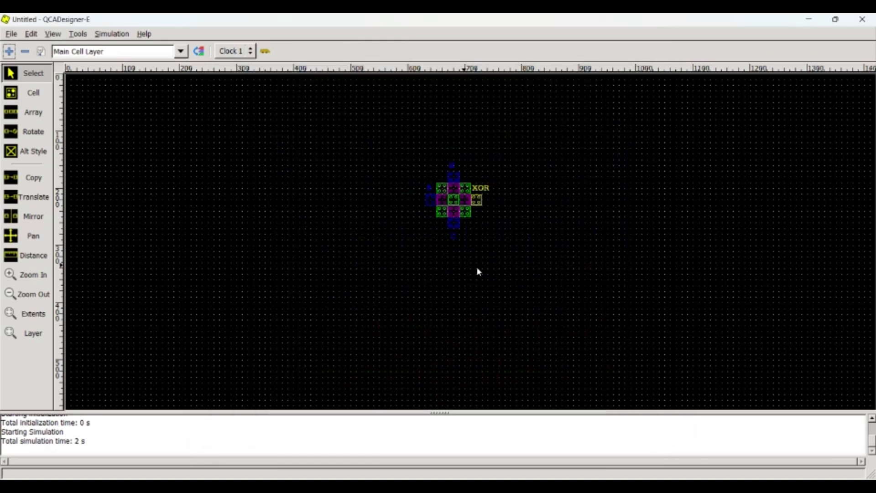
{"action": "double_click", "coordinate": [456, 224]}
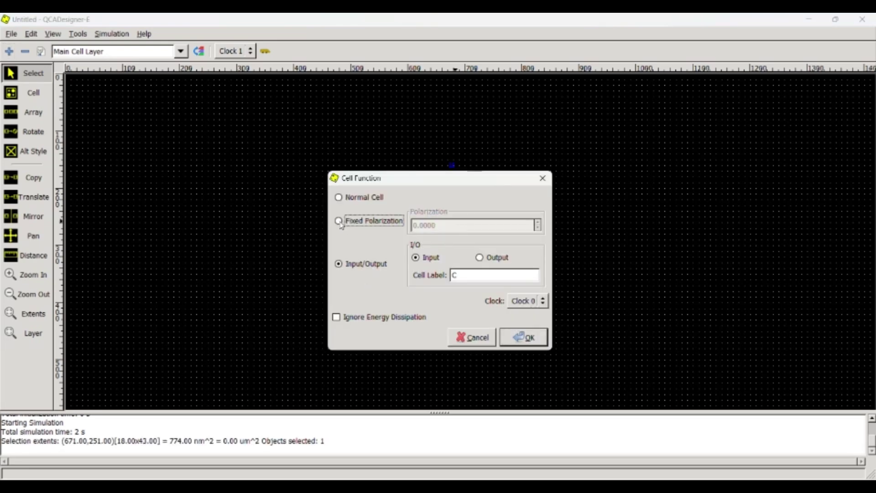
{"action": "key", "text": "space"}
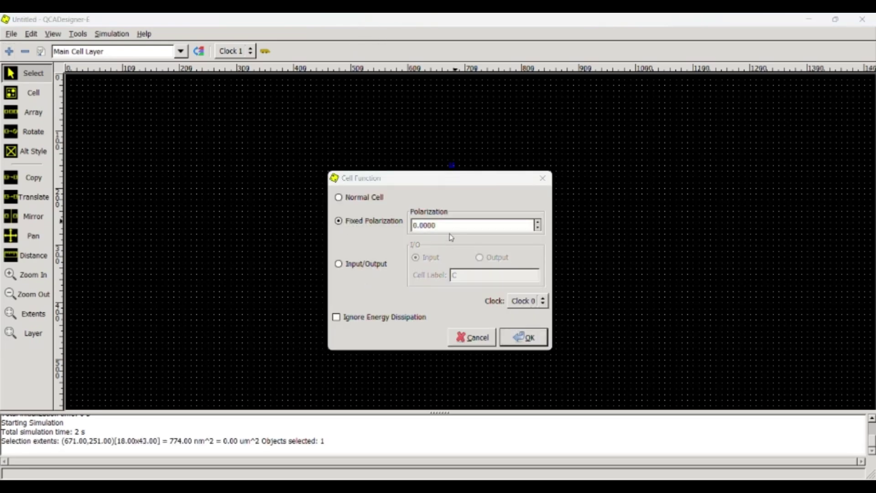
{"action": "left_click", "coordinate": [414, 230]}
{"action": "key", "text": "Delete"}
{"action": "type", "text": "-1"}
{"action": "left_click", "coordinate": [516, 339]}
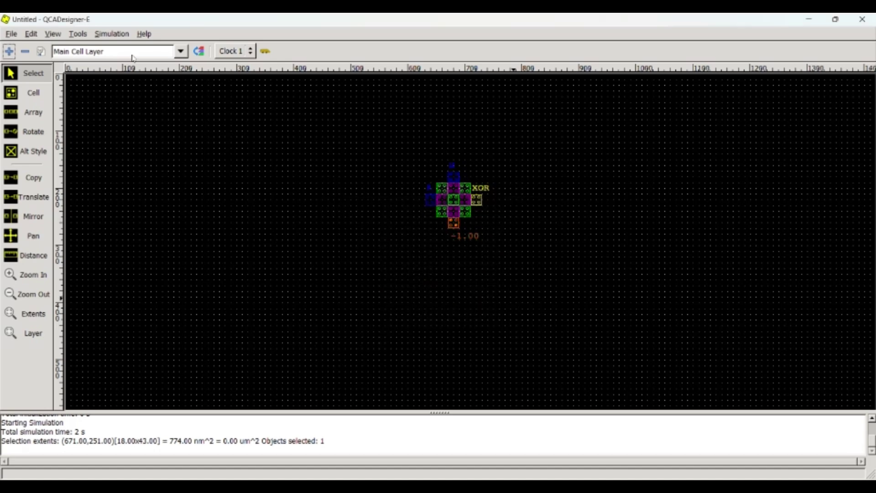
- Start a new simulation of the layout with C held at -1.00
{"action": "left_click", "coordinate": [118, 37]}
{"action": "left_click", "coordinate": [135, 48]}
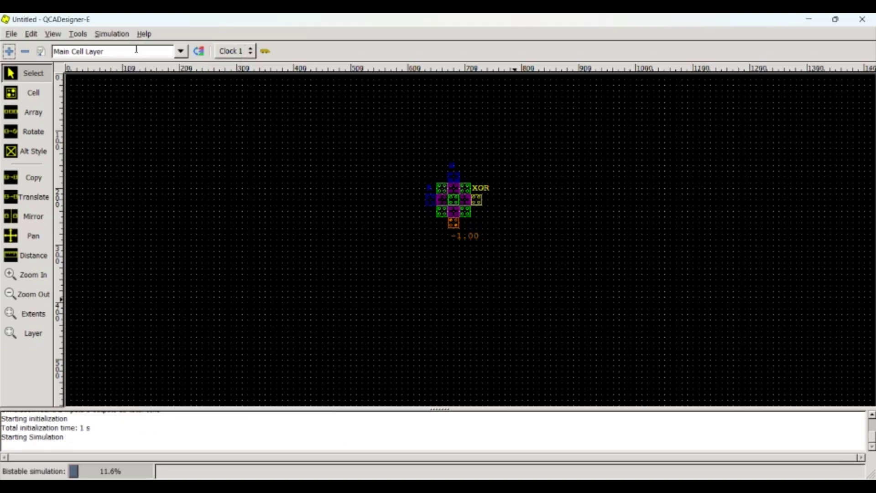